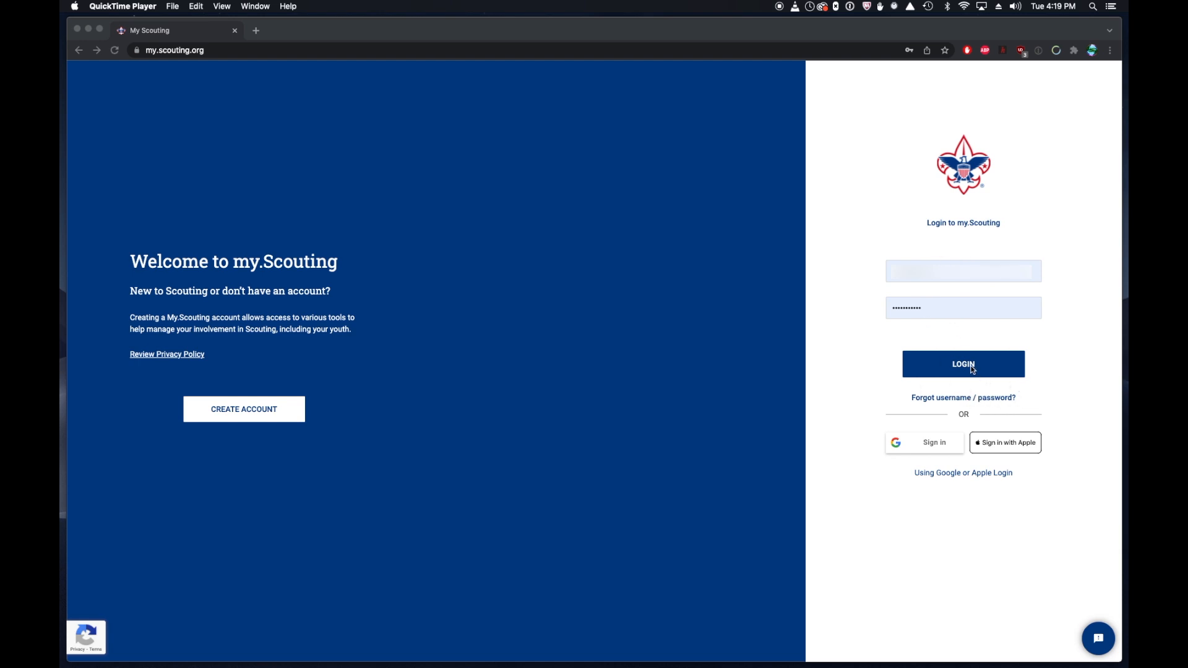
Step: Log in to the my.Scouting account with the prefilled credentials and open My Application
click(968, 369)
click(967, 370)
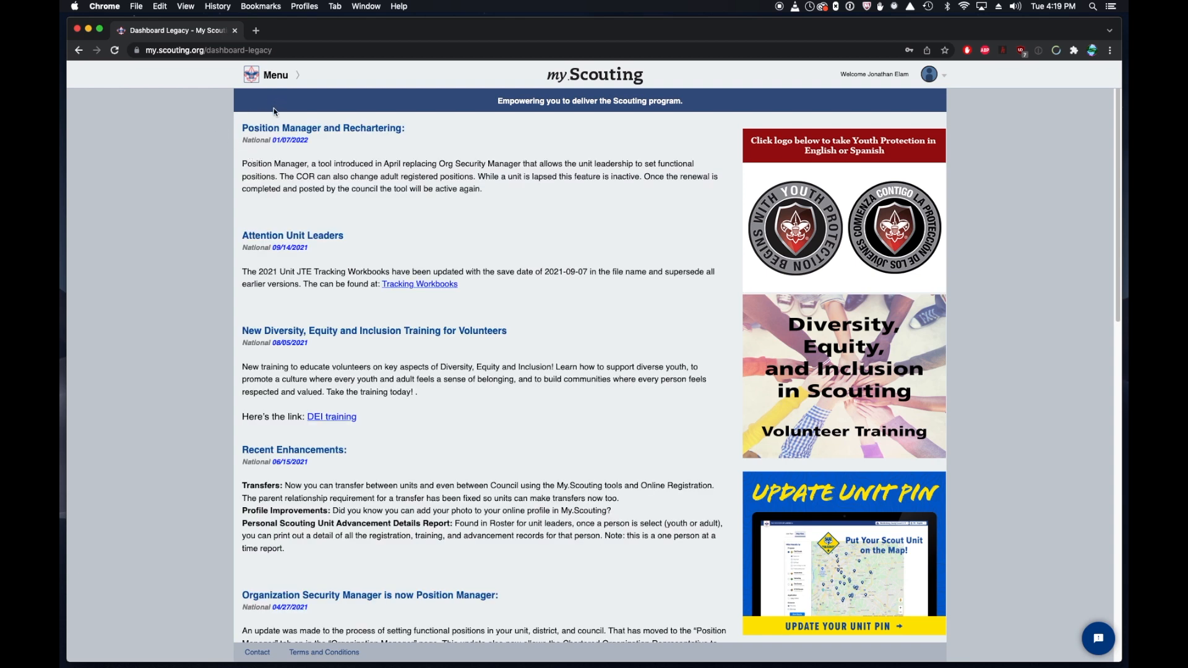
click(275, 77)
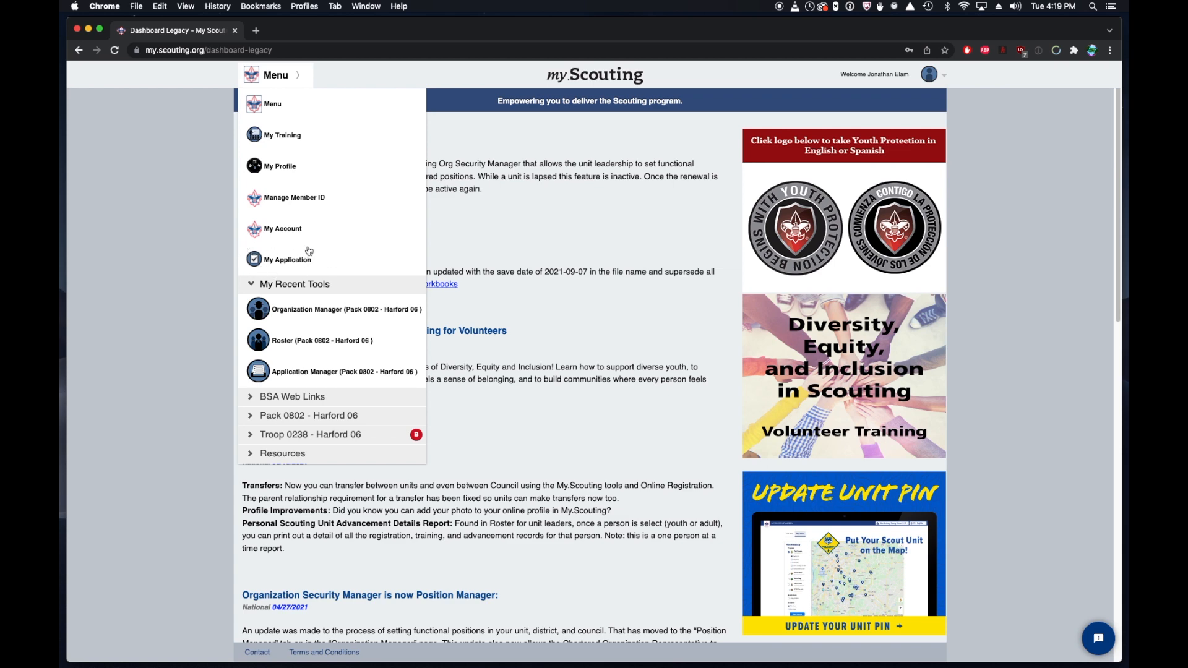
click(290, 262)
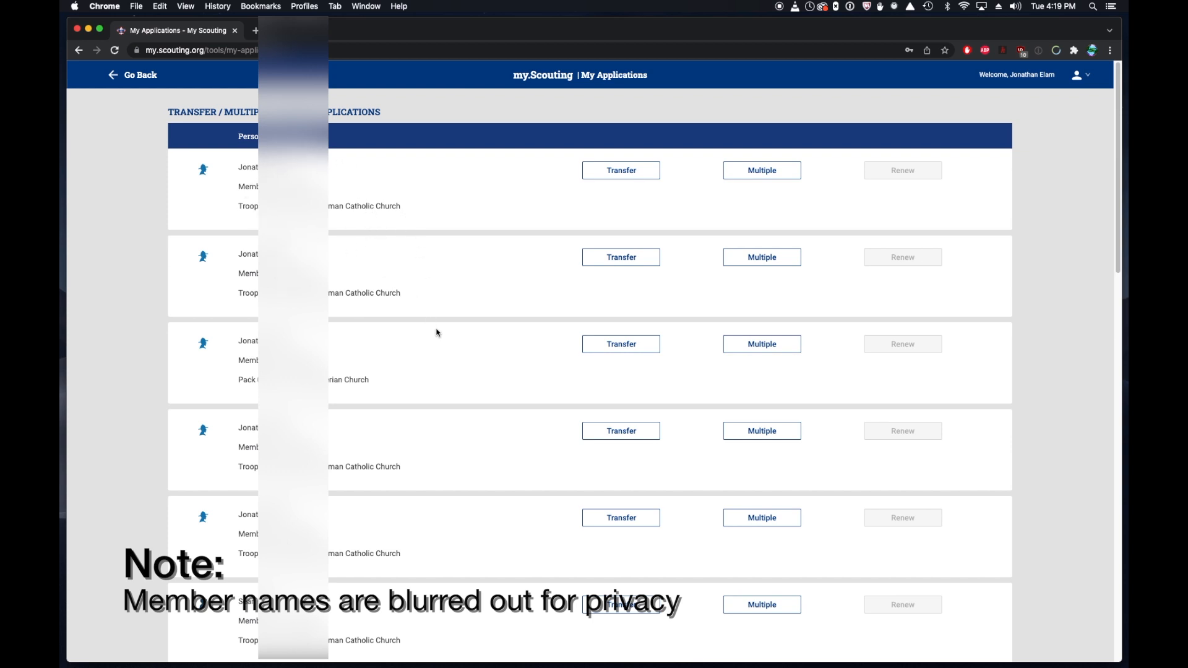
Step: Start a transfer application for the first youth member listed below the adult entries
scroll(406, 398, down, 2)
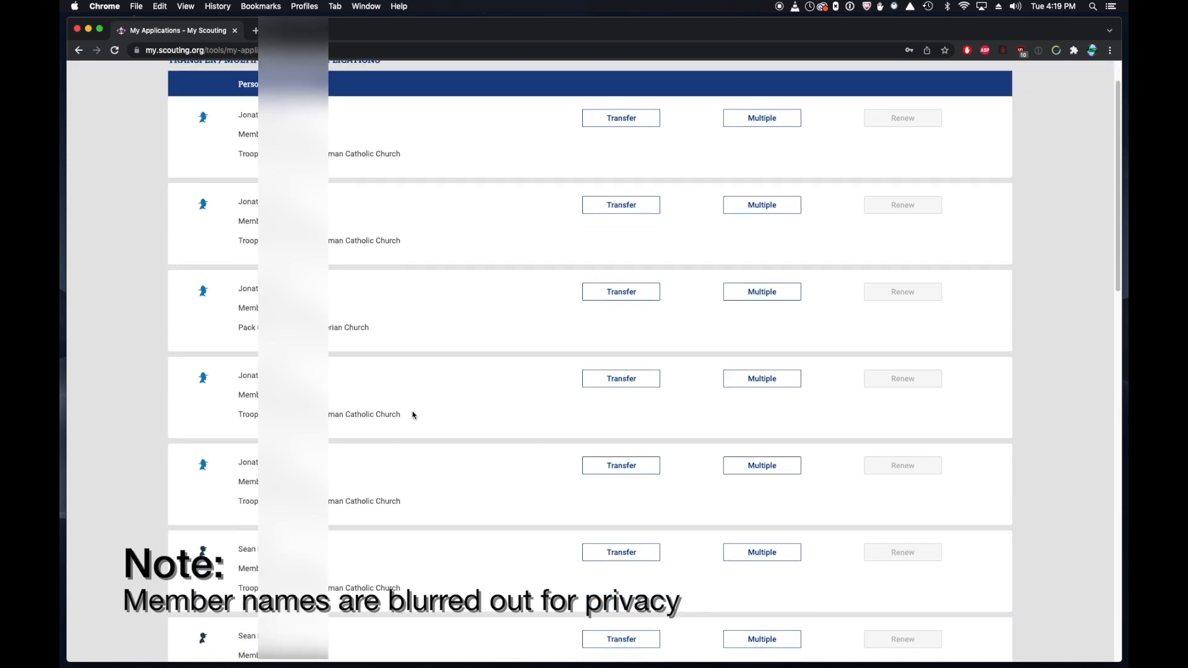
scroll(413, 415, down, 8)
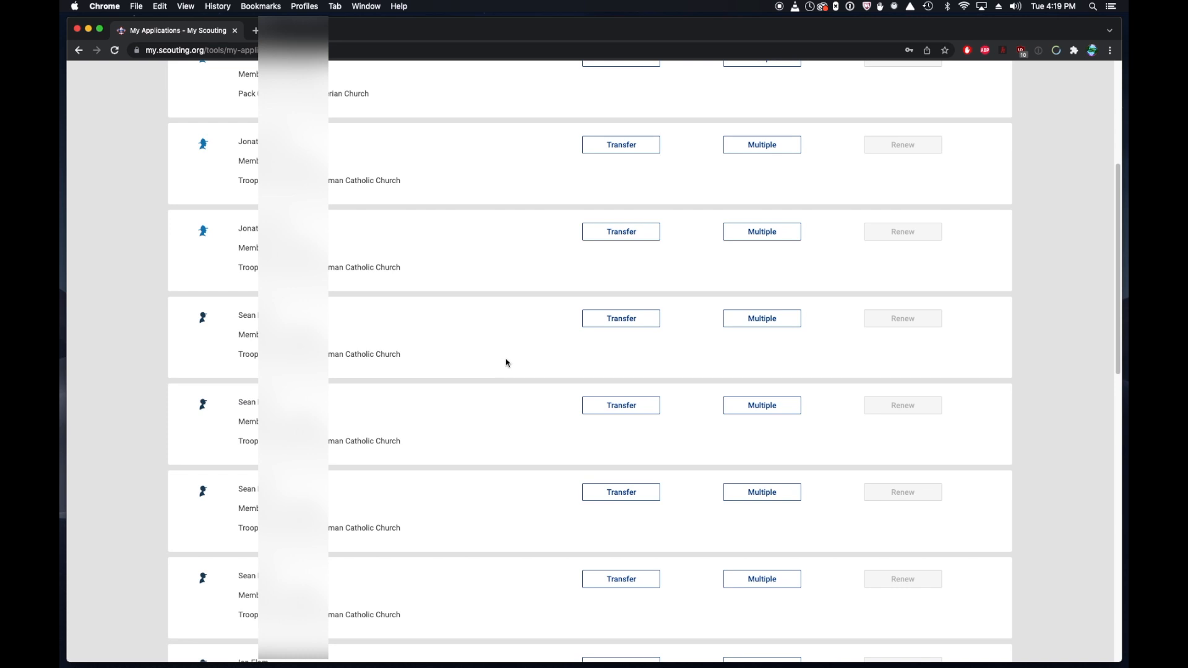
scroll(504, 514, down, 2)
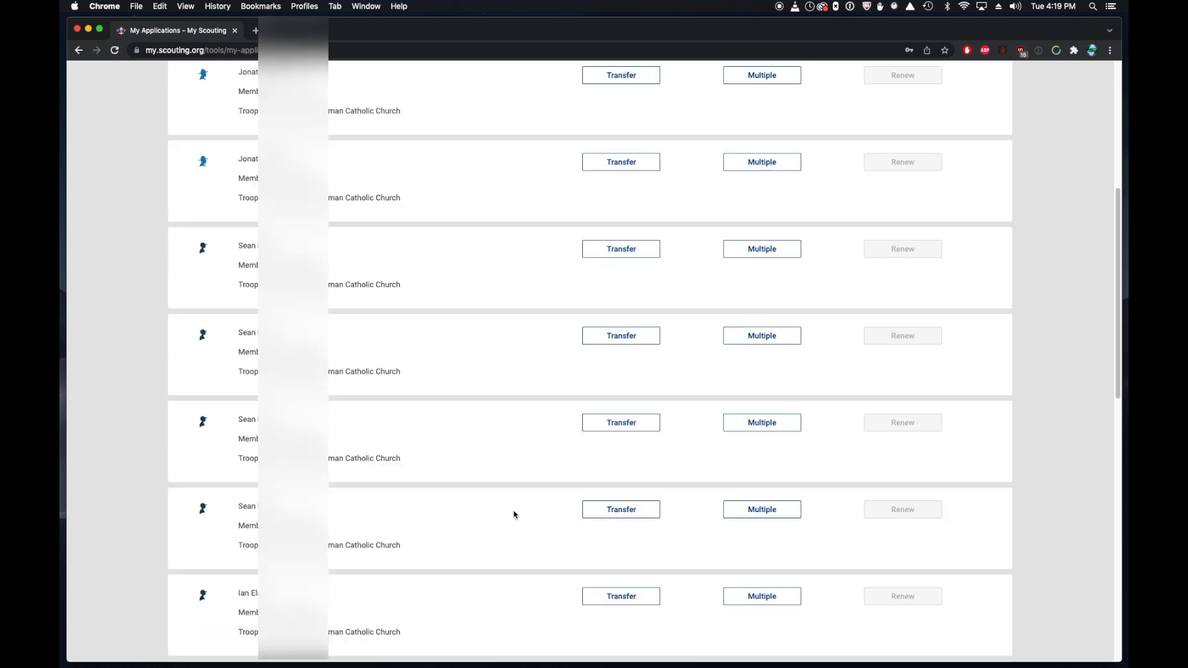
scroll(504, 515, down, 1)
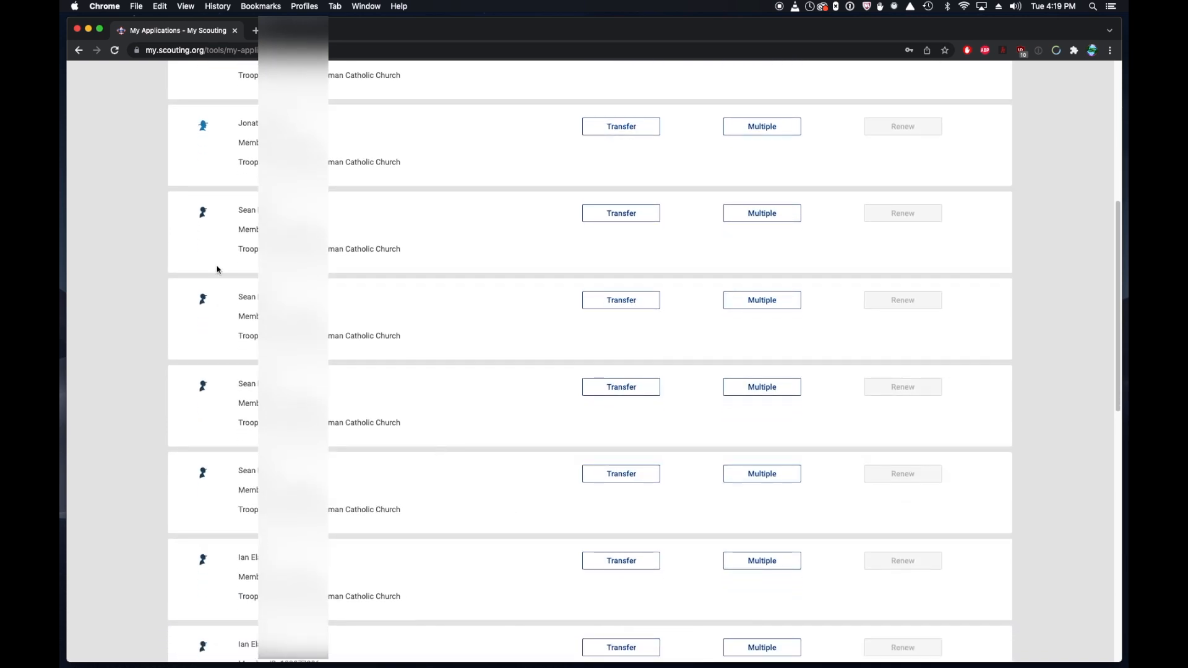
scroll(345, 559, down, 3)
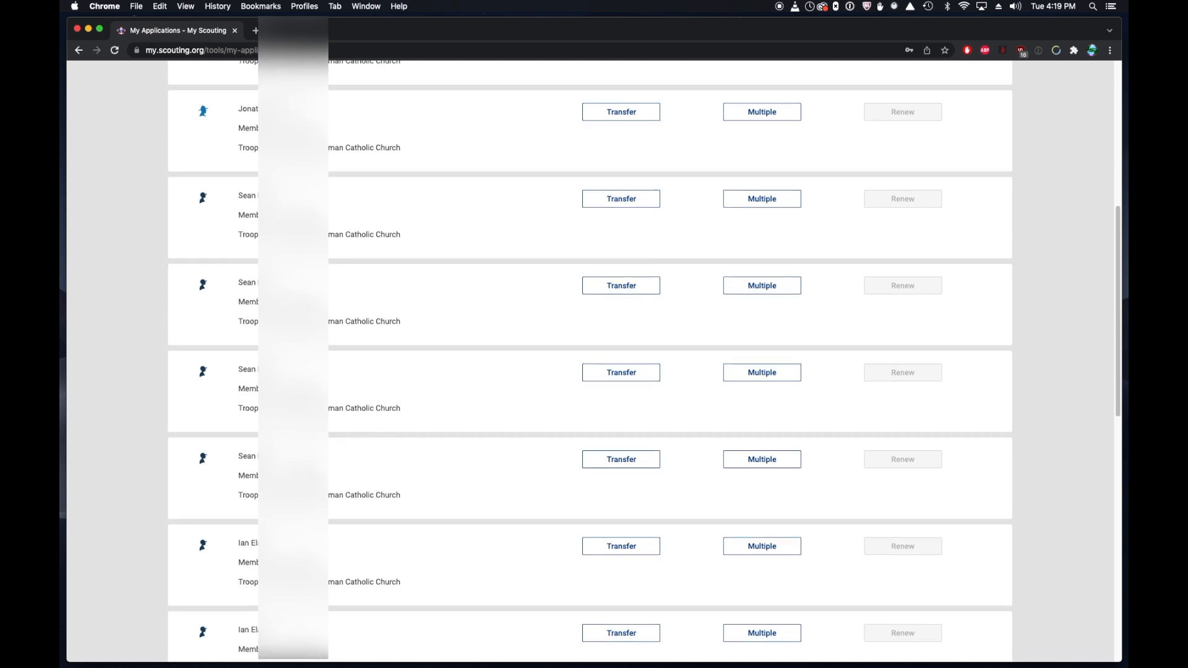
scroll(346, 559, up, 9)
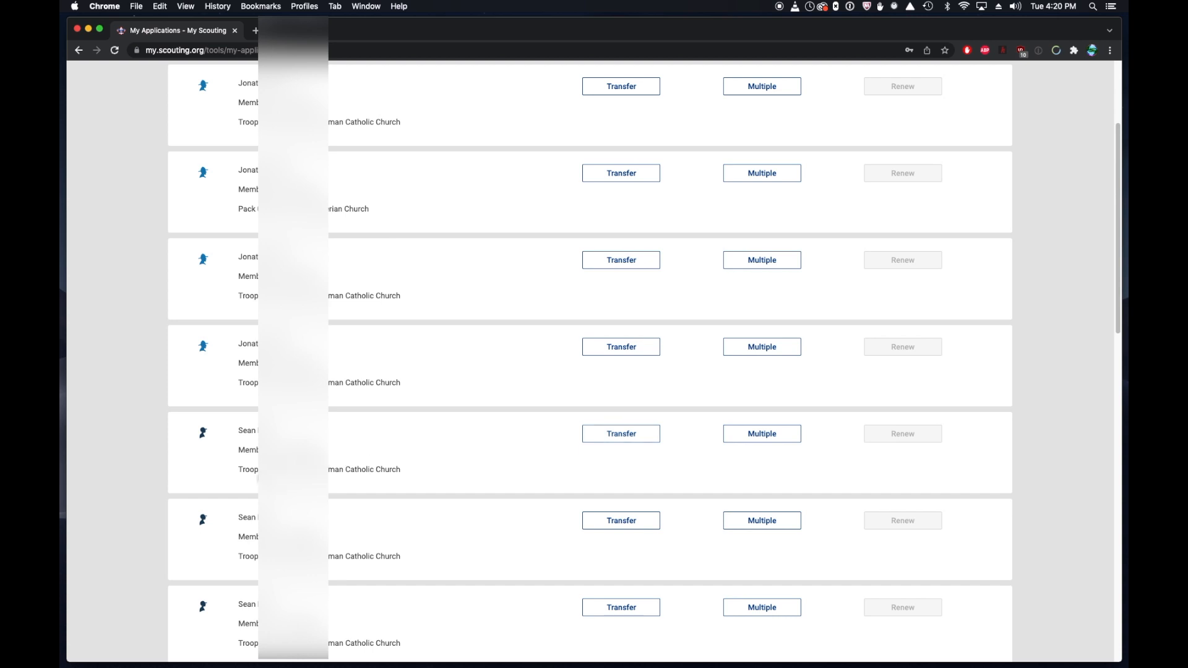
click(632, 440)
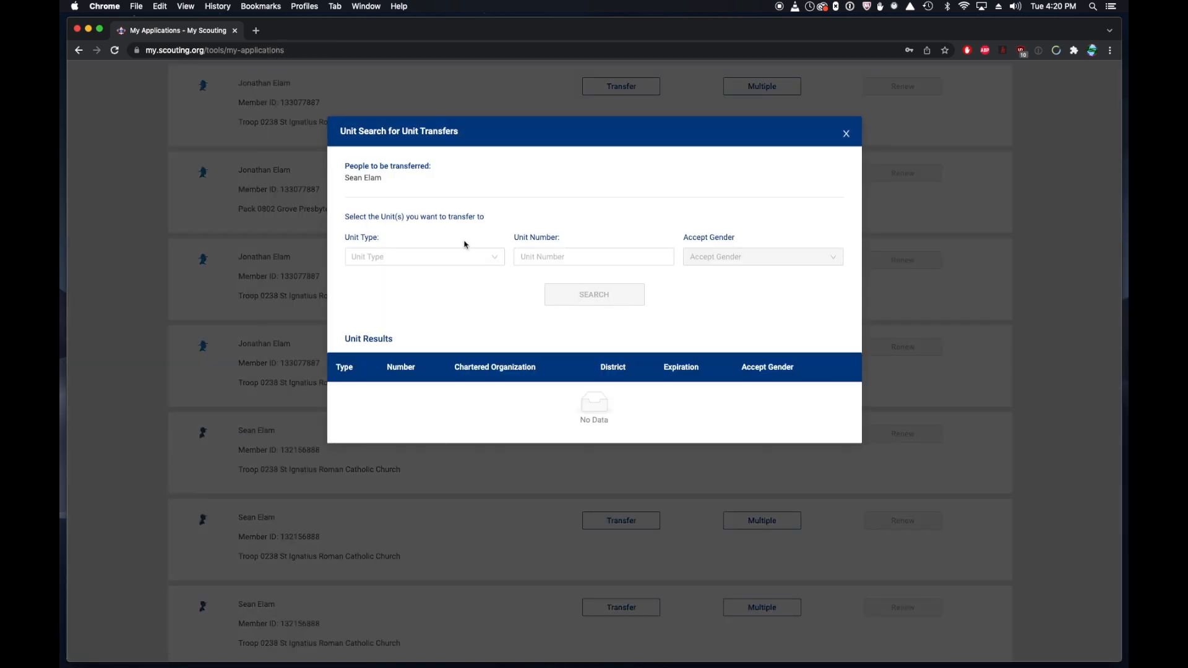
Step: Set the transfer's destination unit search to unit type Troop and unit number 0238
click(477, 259)
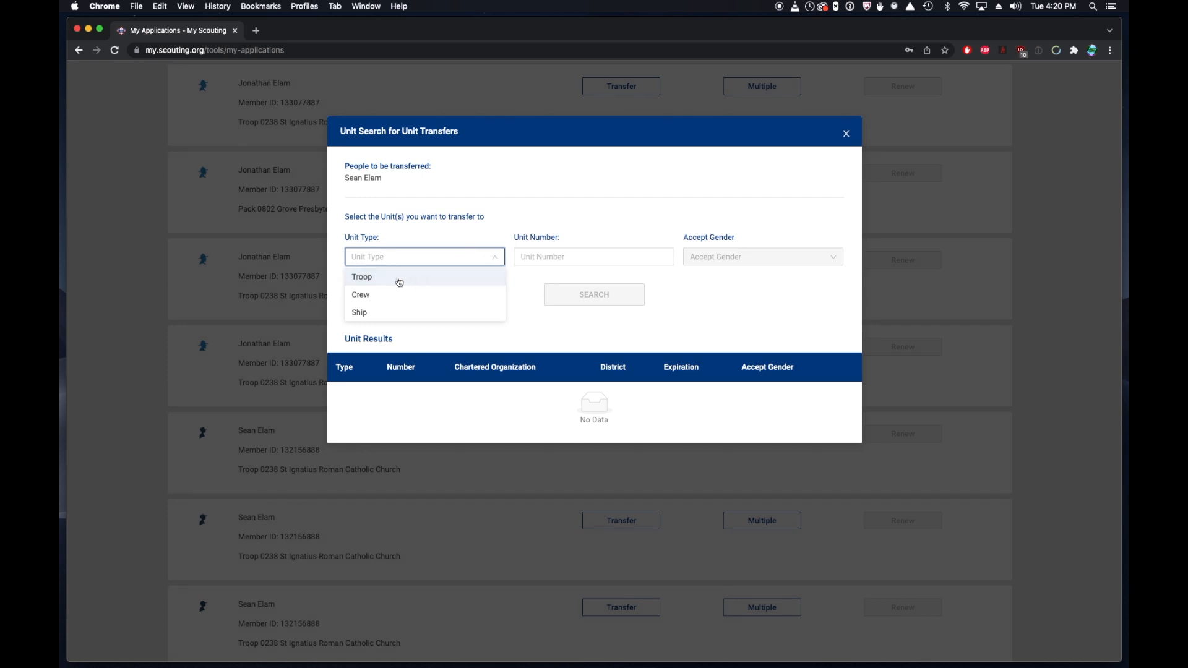
click(379, 280)
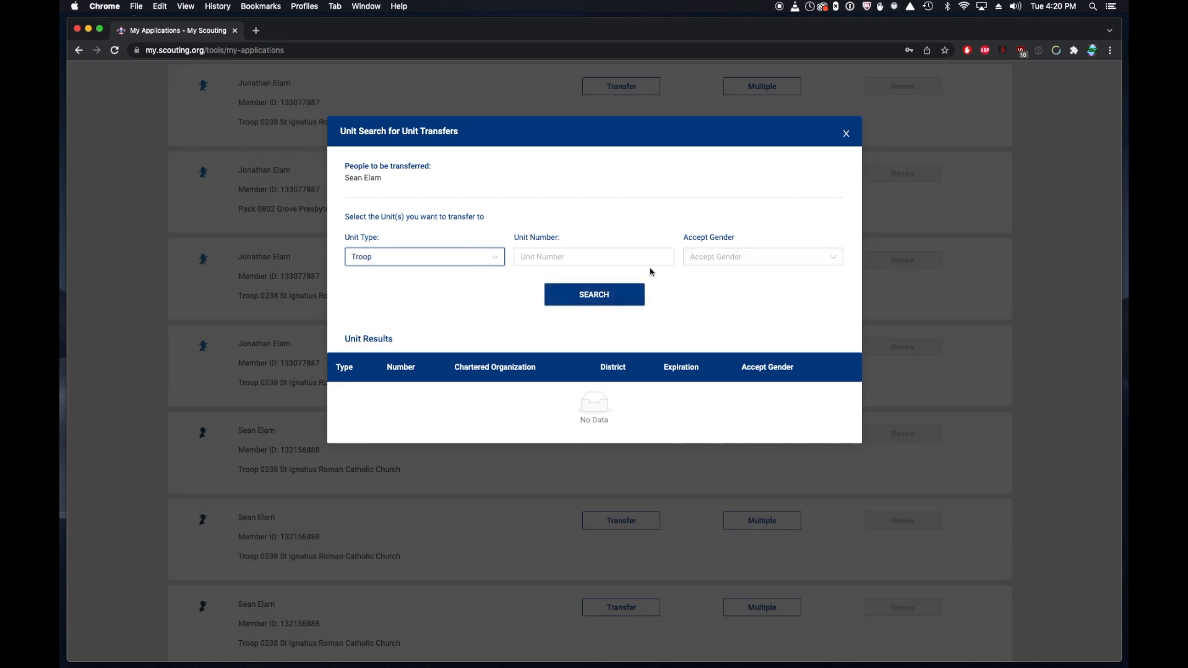
click(626, 260)
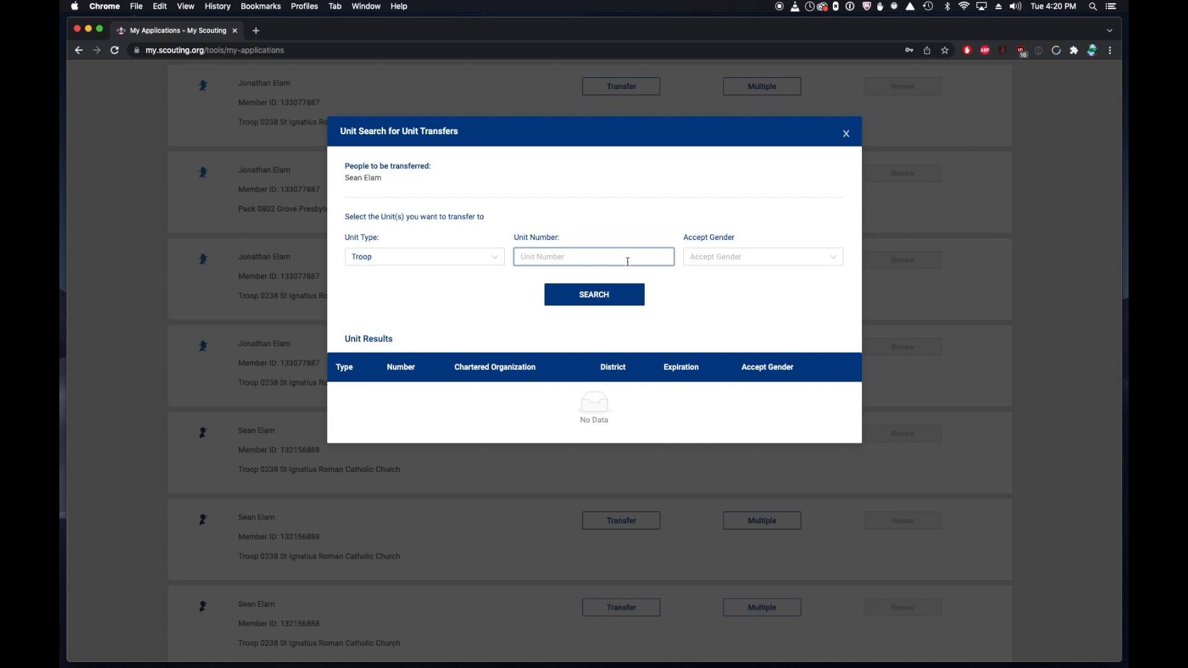
text(0238)
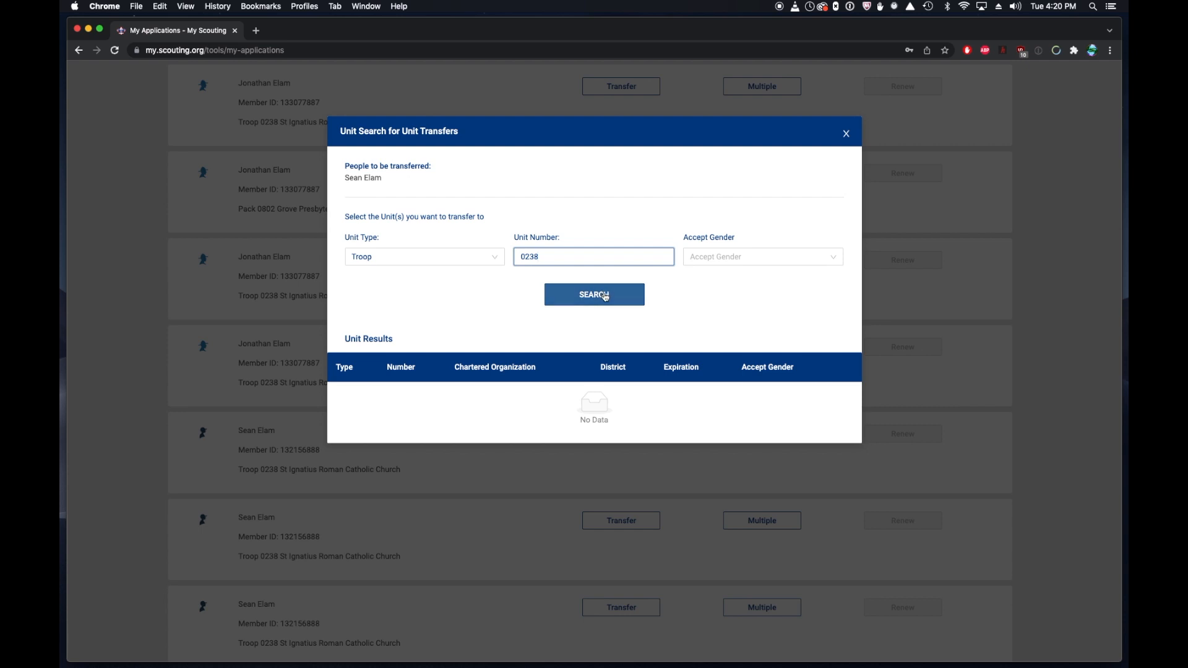
Step: Try searching for the troop with the unit number entered as 238, without the leading zero
click(526, 257)
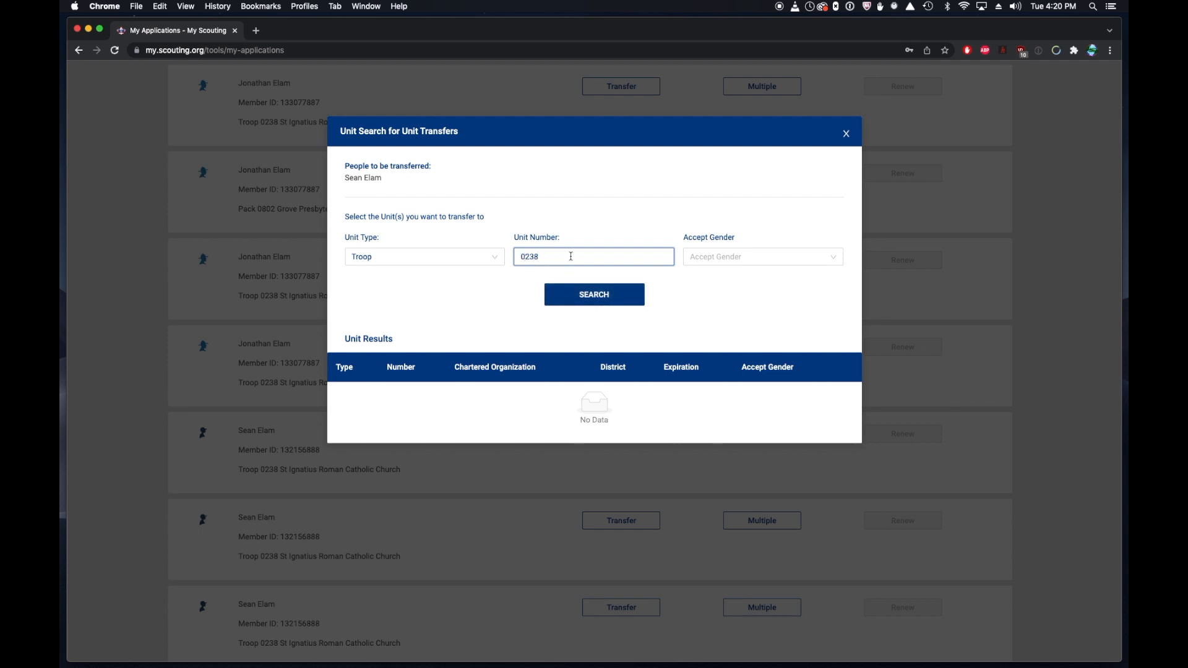
key(BackSpace)
click(594, 299)
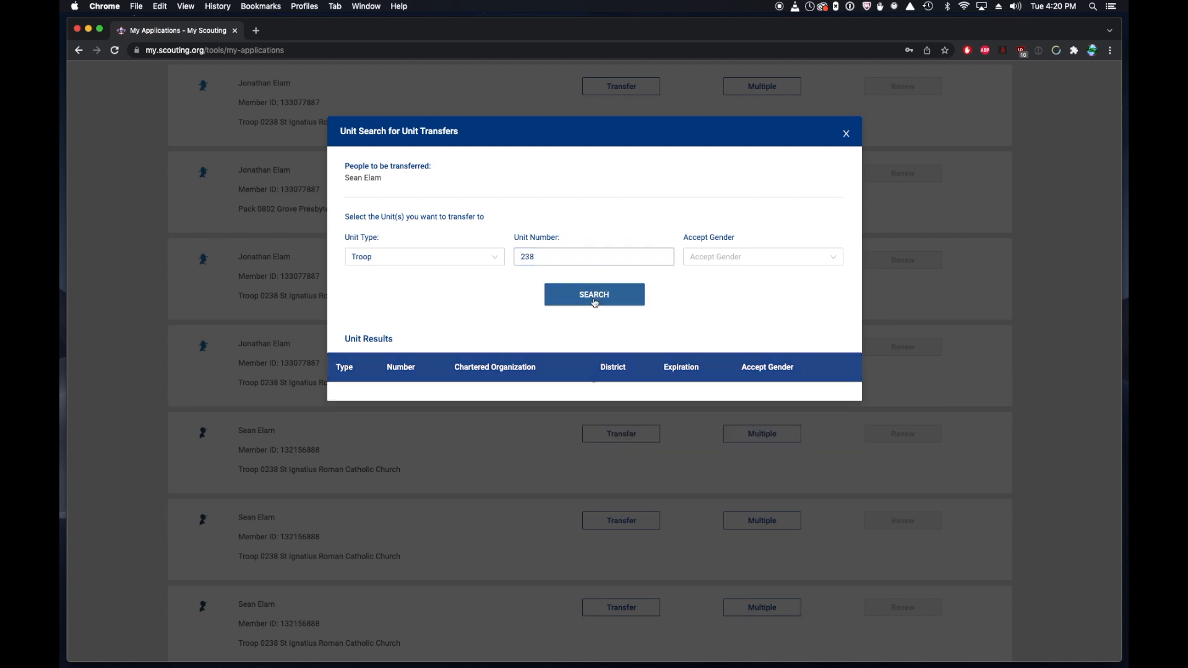
click(594, 300)
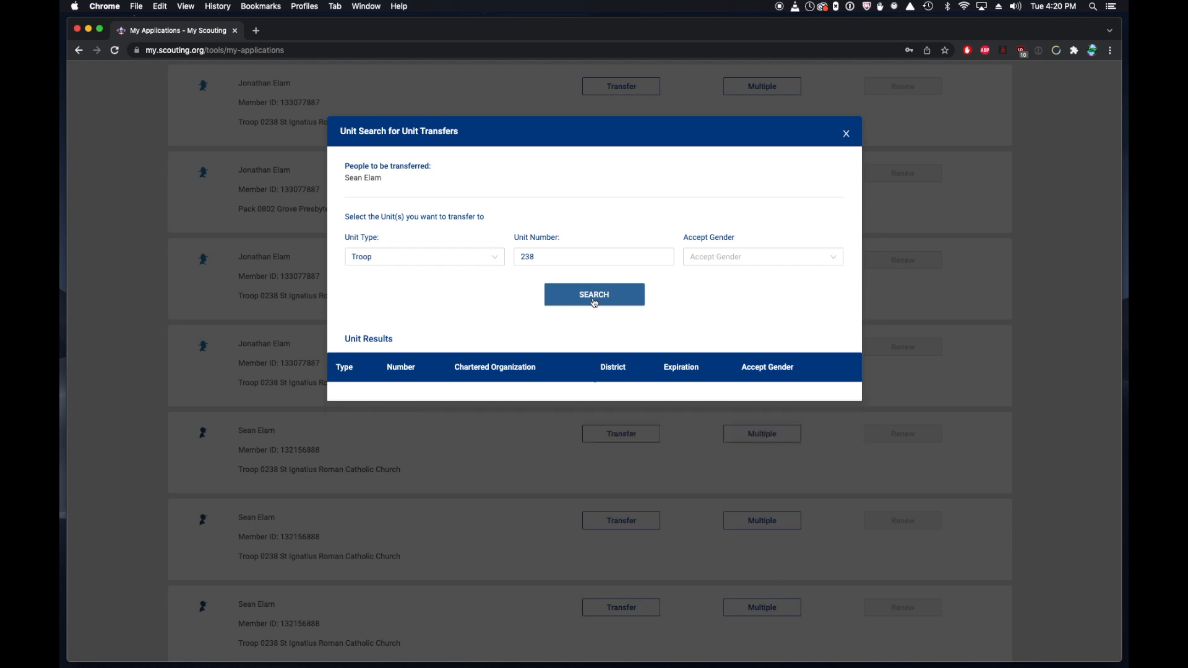
Step: Search for the troop with unit number 0238 and select St Ignatius Roman Catholic Church as the transfer destination
click(522, 256)
text(0)
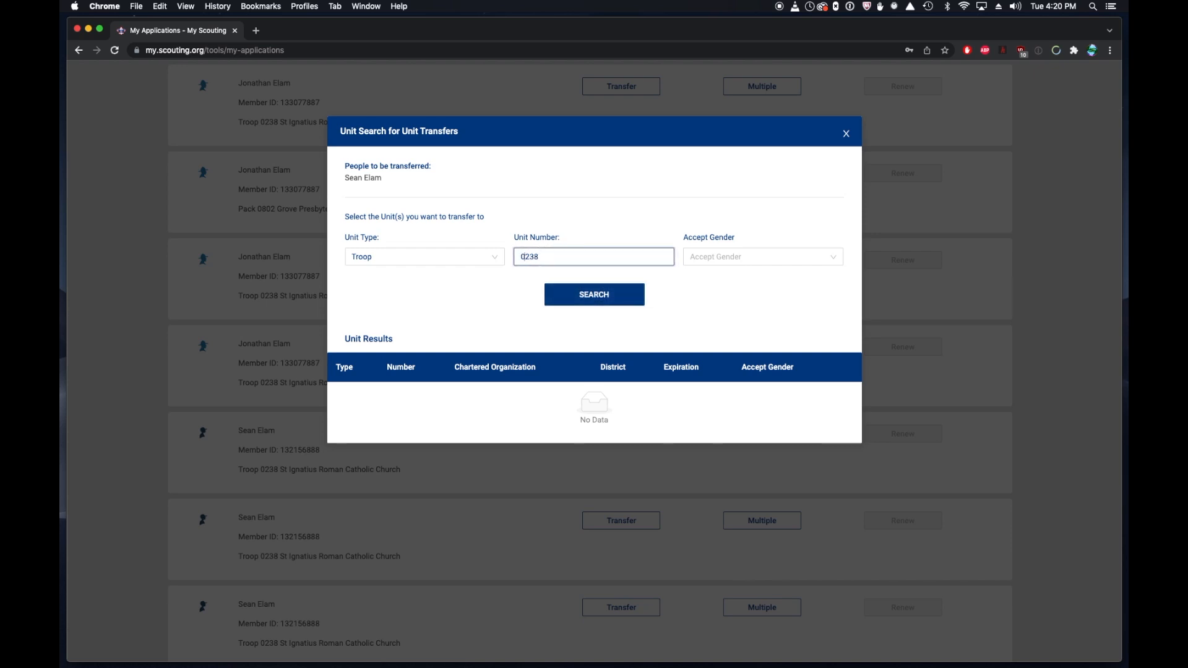
click(584, 292)
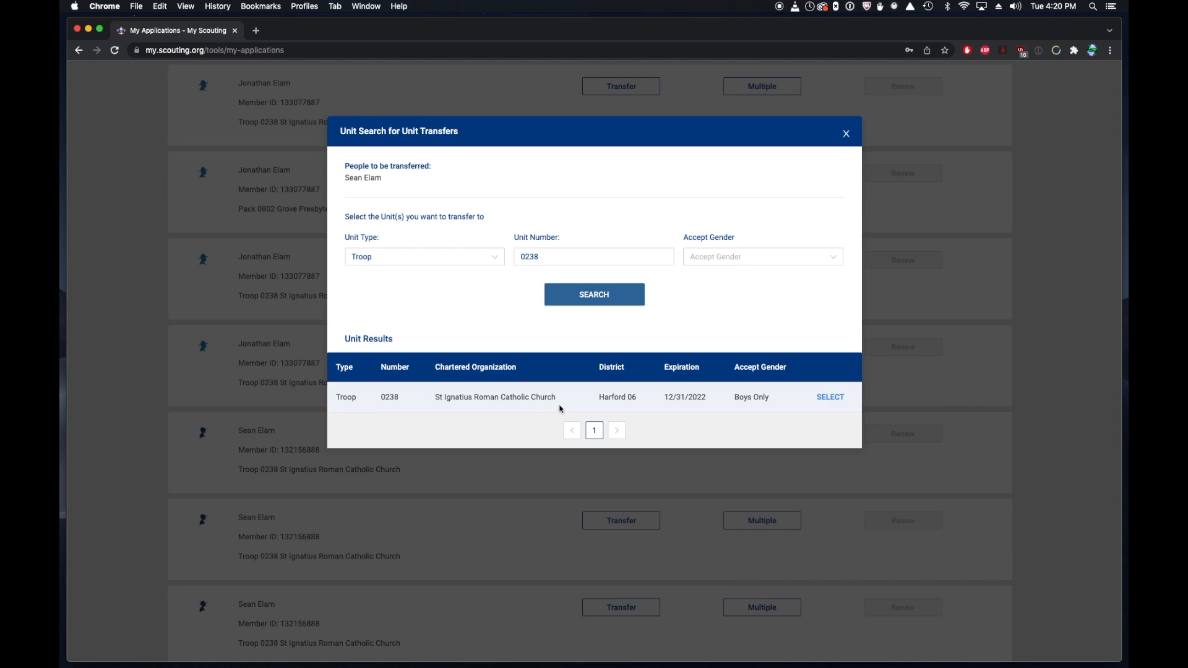
click(830, 399)
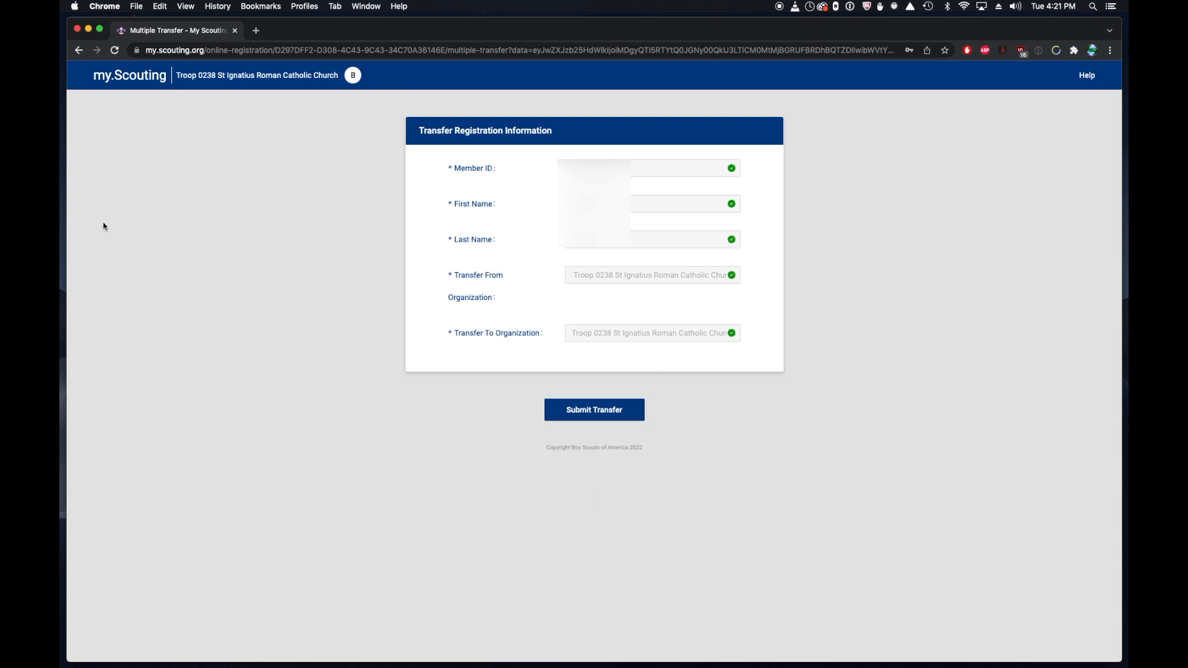
Step: Leave the transfer registration form without submitting it, return to the dashboard, and open the Pack 0802 roster
click(78, 51)
click(79, 51)
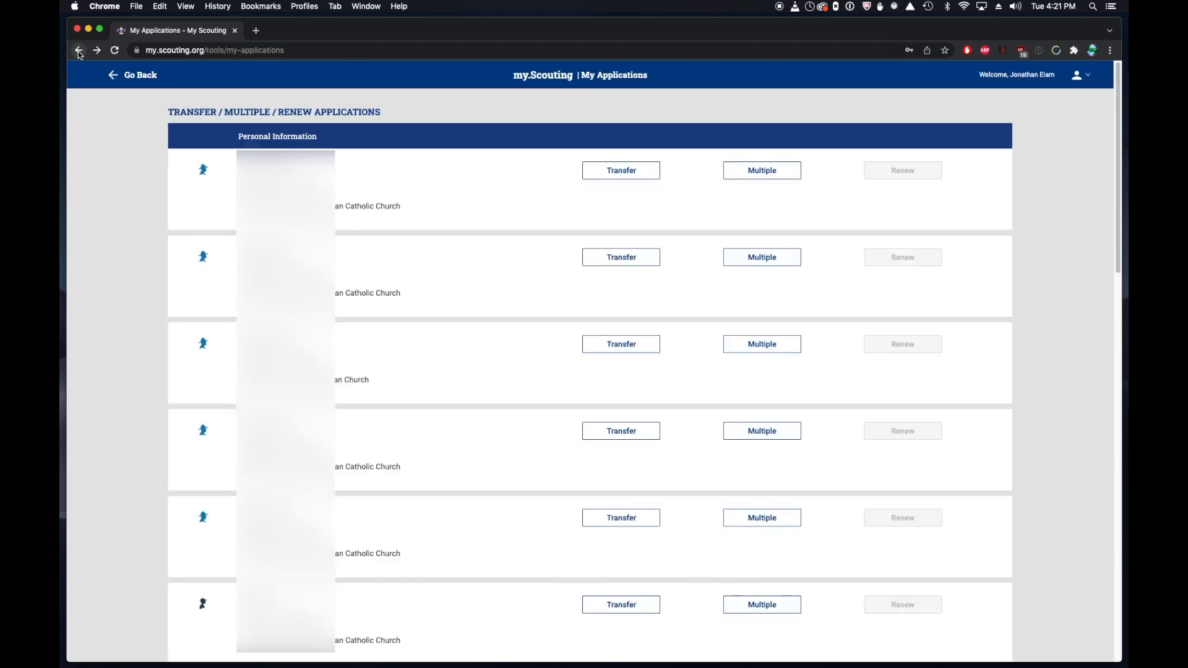
click(140, 75)
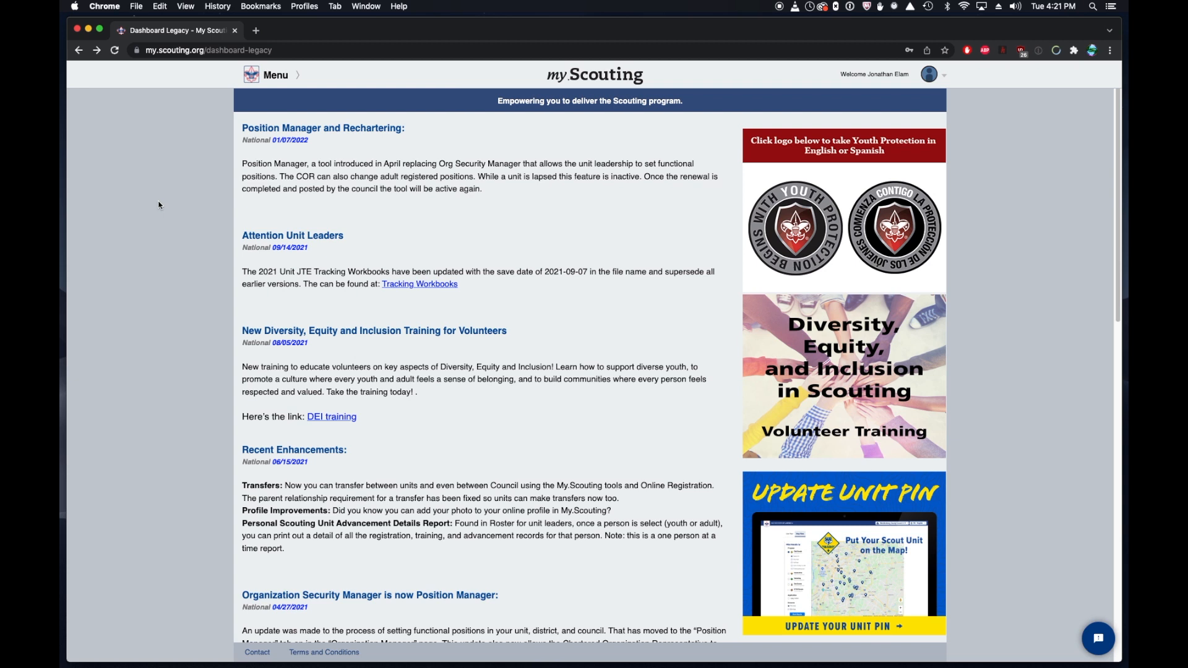
click(276, 76)
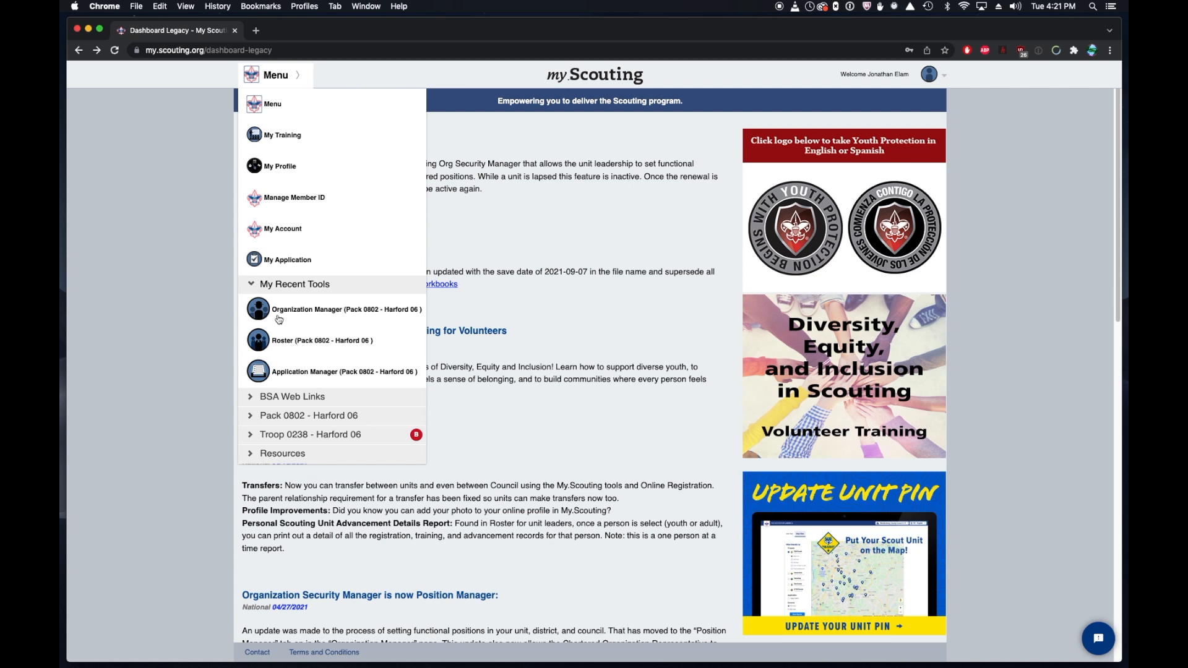
click(312, 346)
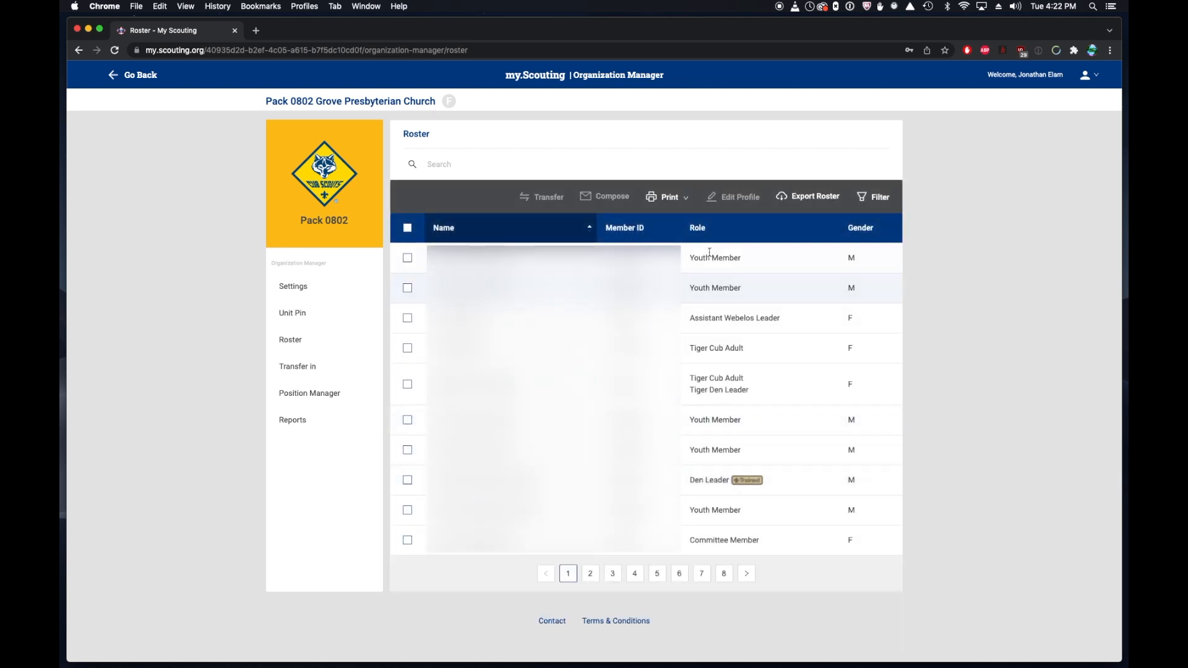
Step: Search the roster by the youth member's first name, select the first match, and start a transfer for that member
click(496, 158)
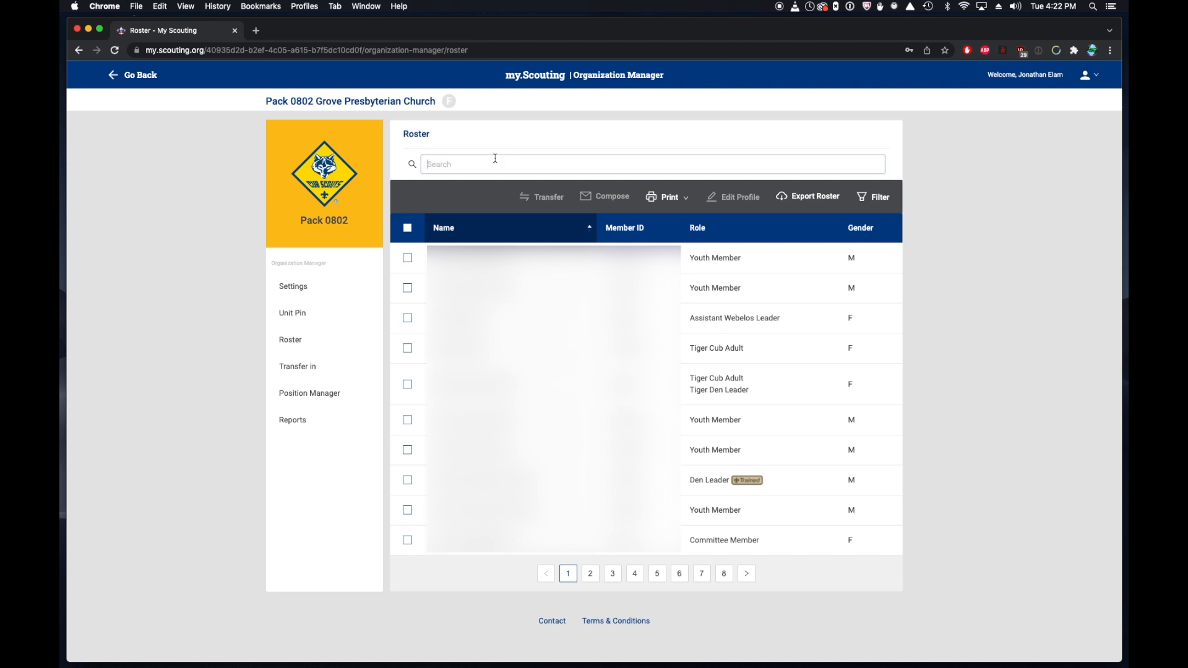
text(Aiden)
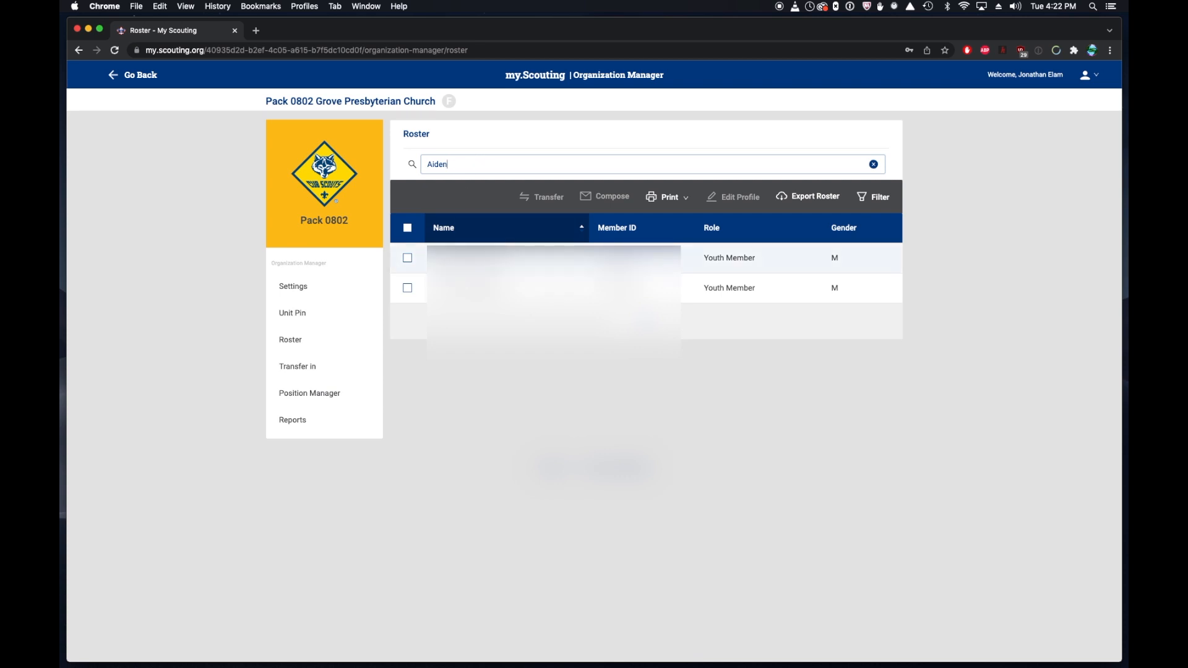
click(408, 259)
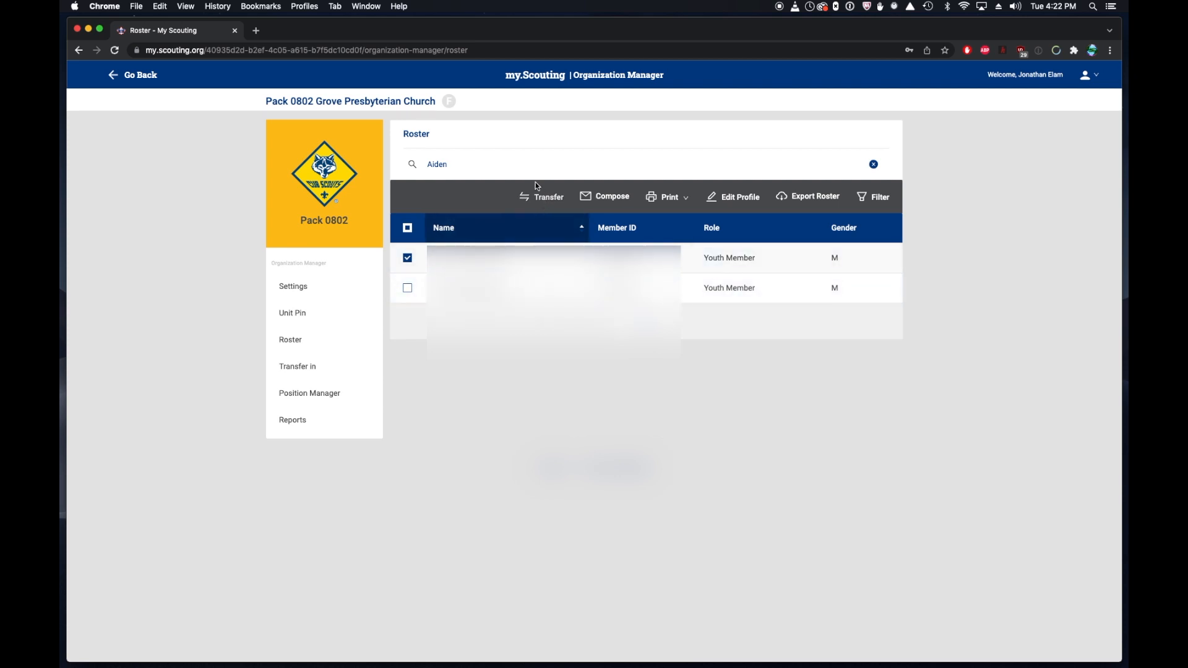
click(542, 197)
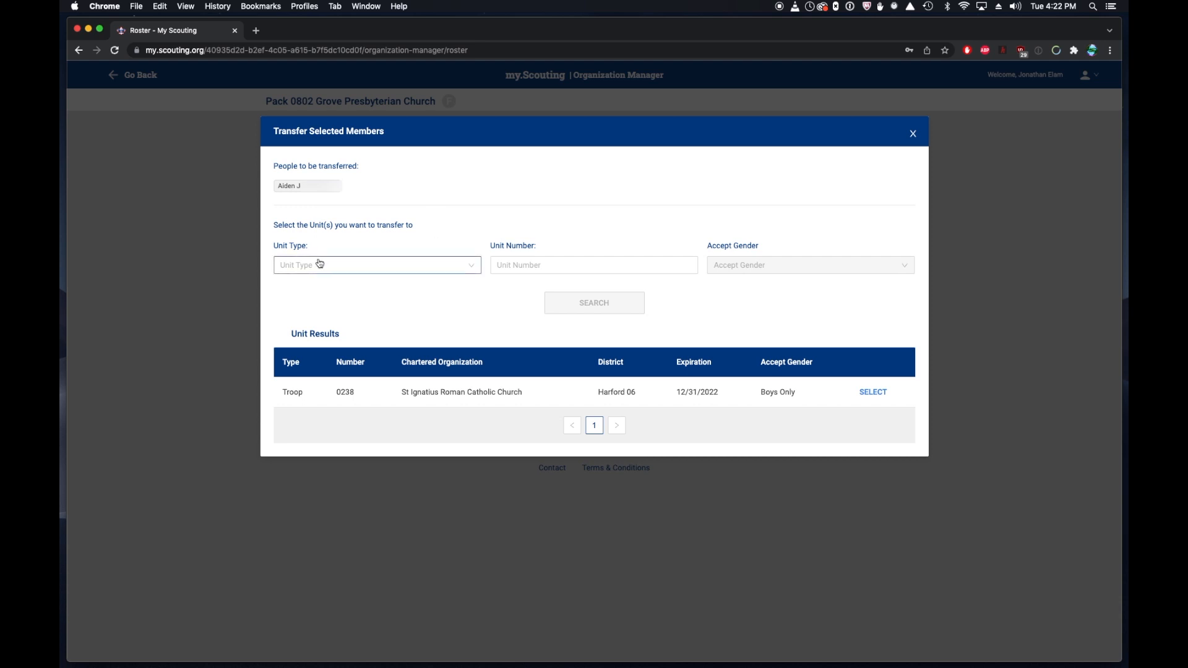
Step: Search for unit type Troop with unit number 0238 and select it as the member's transfer destination
click(412, 270)
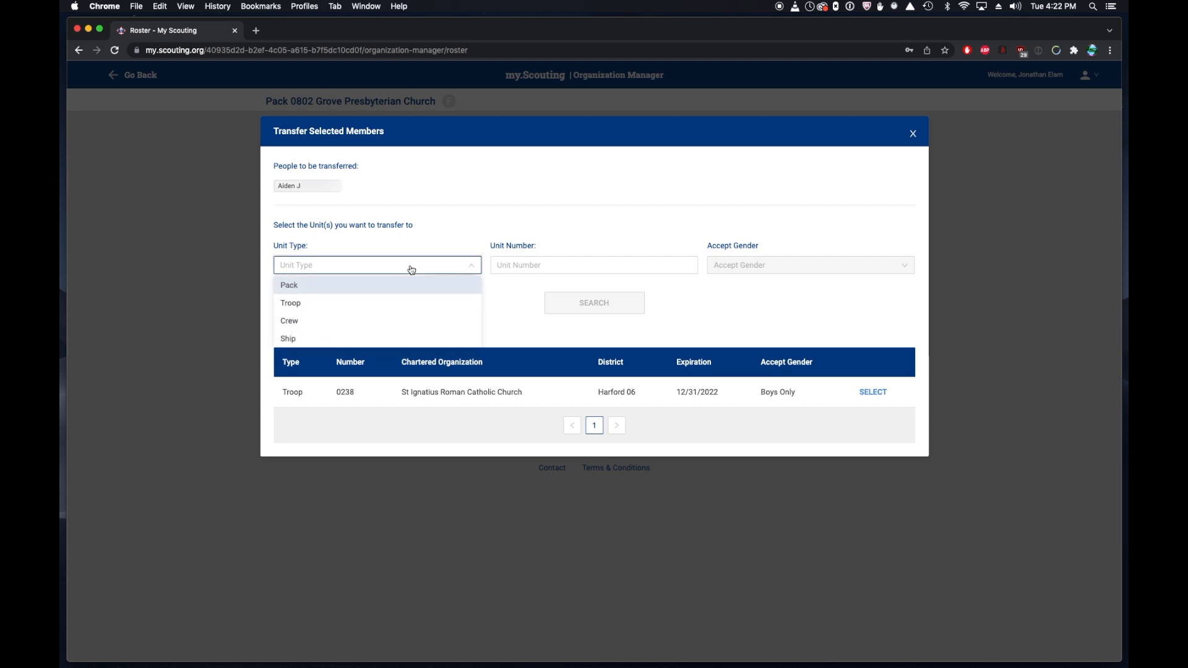
click(331, 305)
click(603, 266)
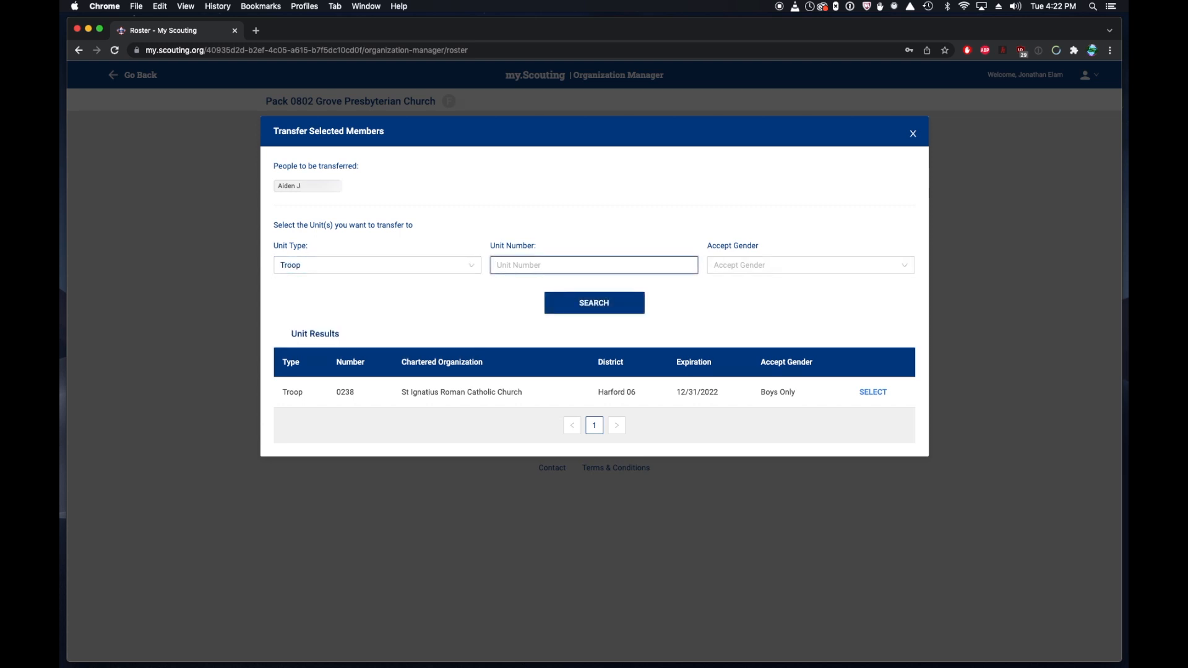
text(0238)
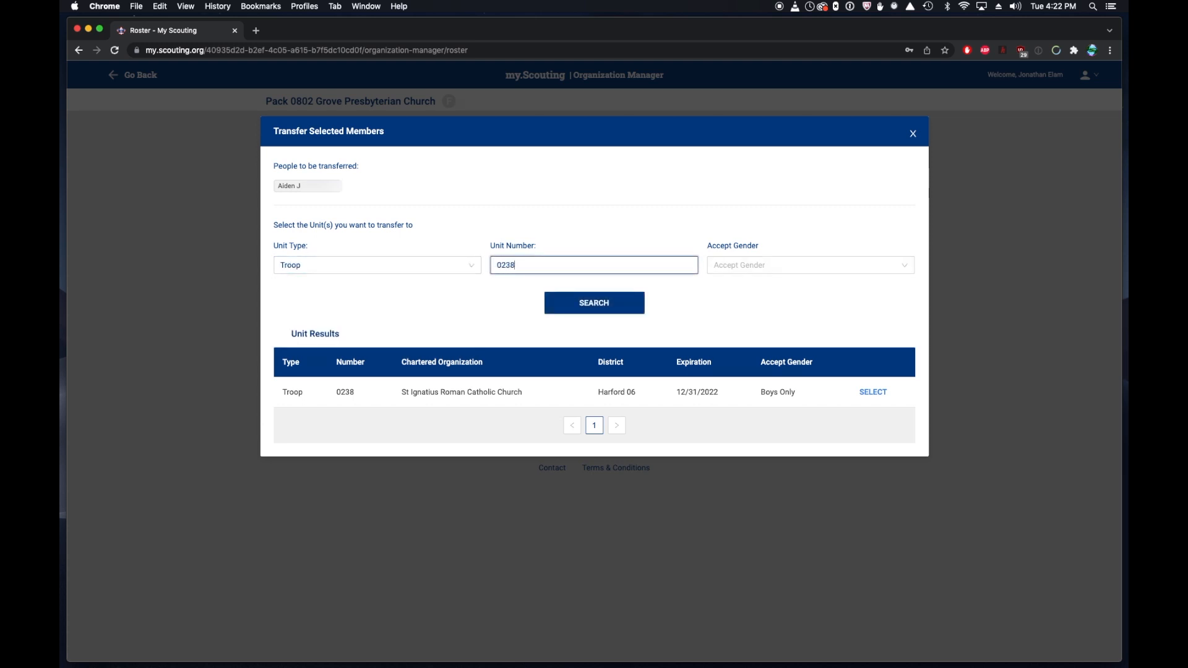
click(603, 310)
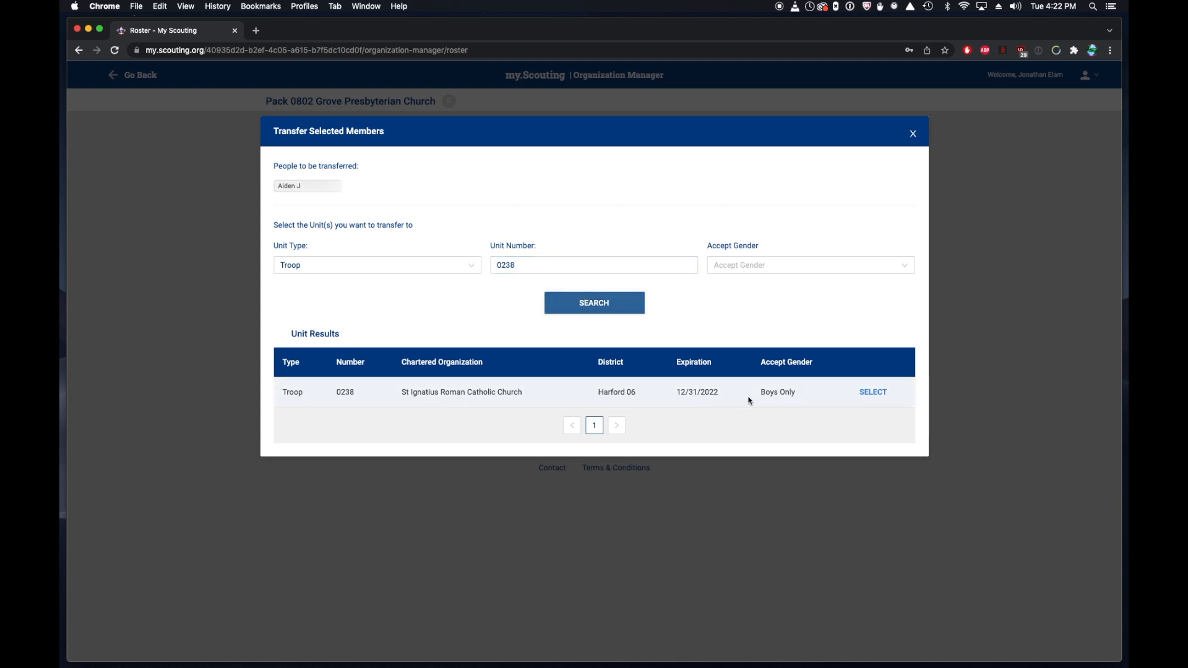
click(874, 393)
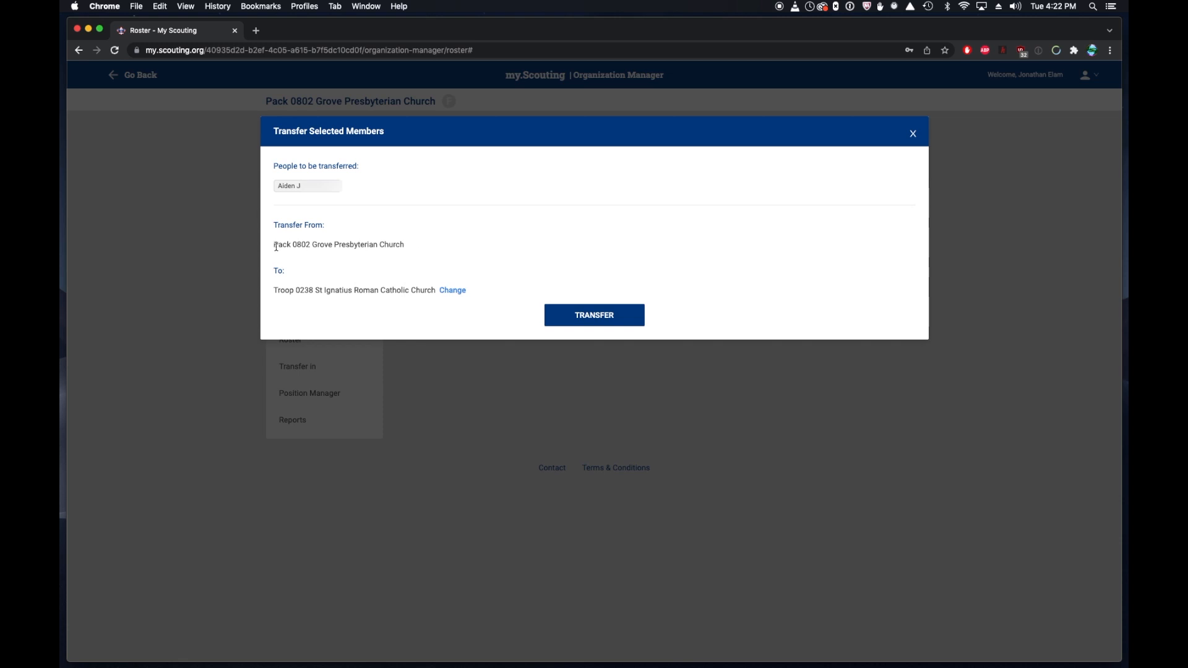
Step: Review the transfer's source and destination units, then reopen the destination choice and select Troop 0238 again
drag(279, 245, 410, 250)
click(409, 250)
drag(275, 291, 424, 292)
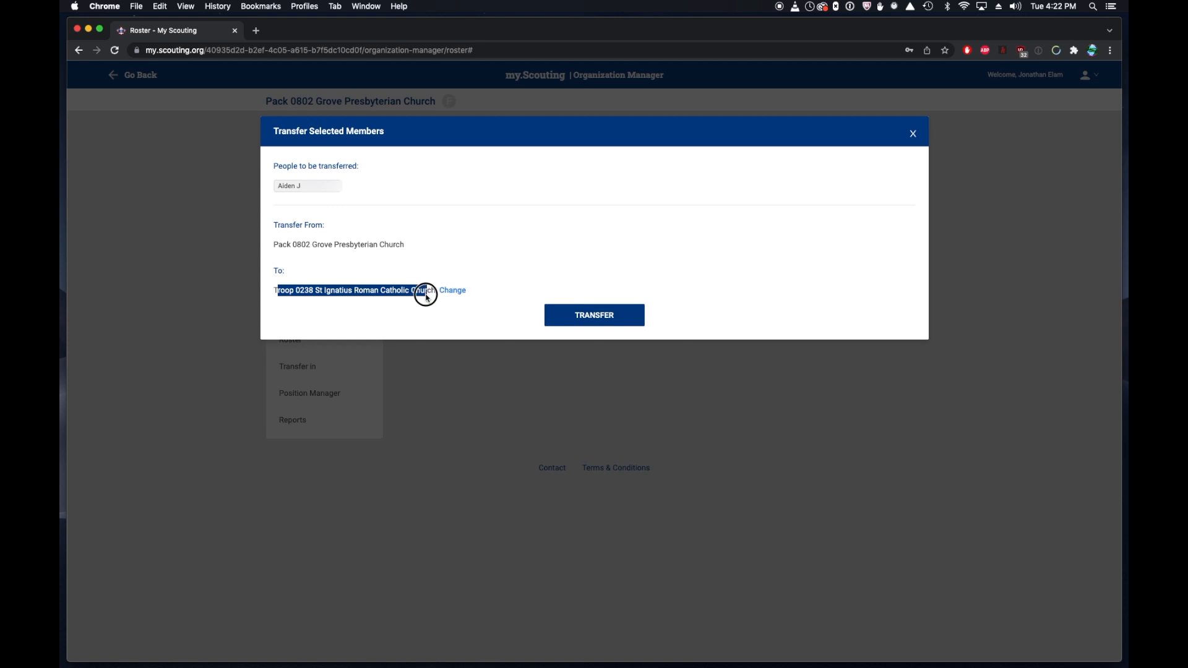
click(488, 253)
click(461, 291)
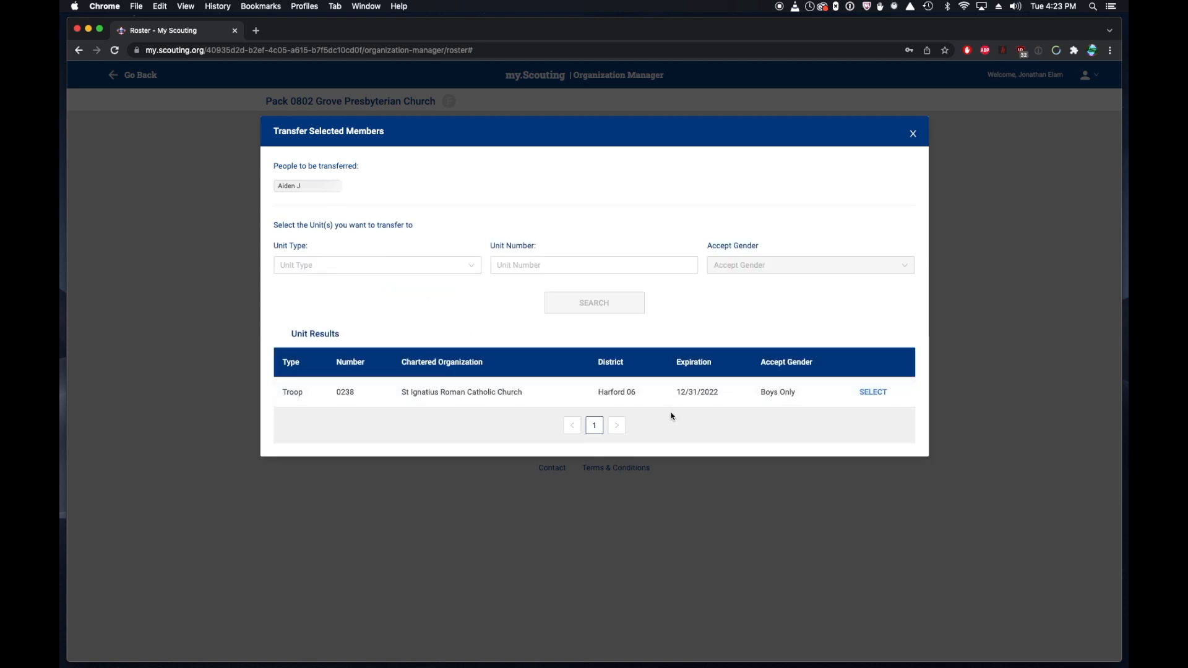
click(879, 393)
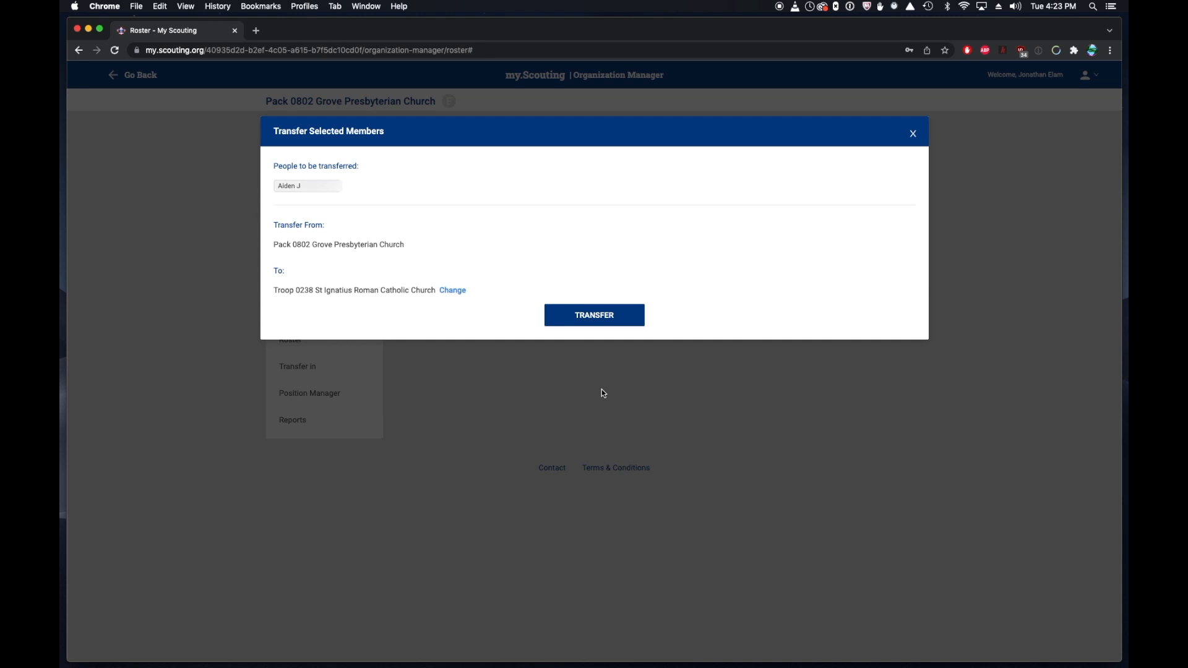
Step: Close the member transfer dialog without submitting the transfer and return to the dashboard
click(915, 135)
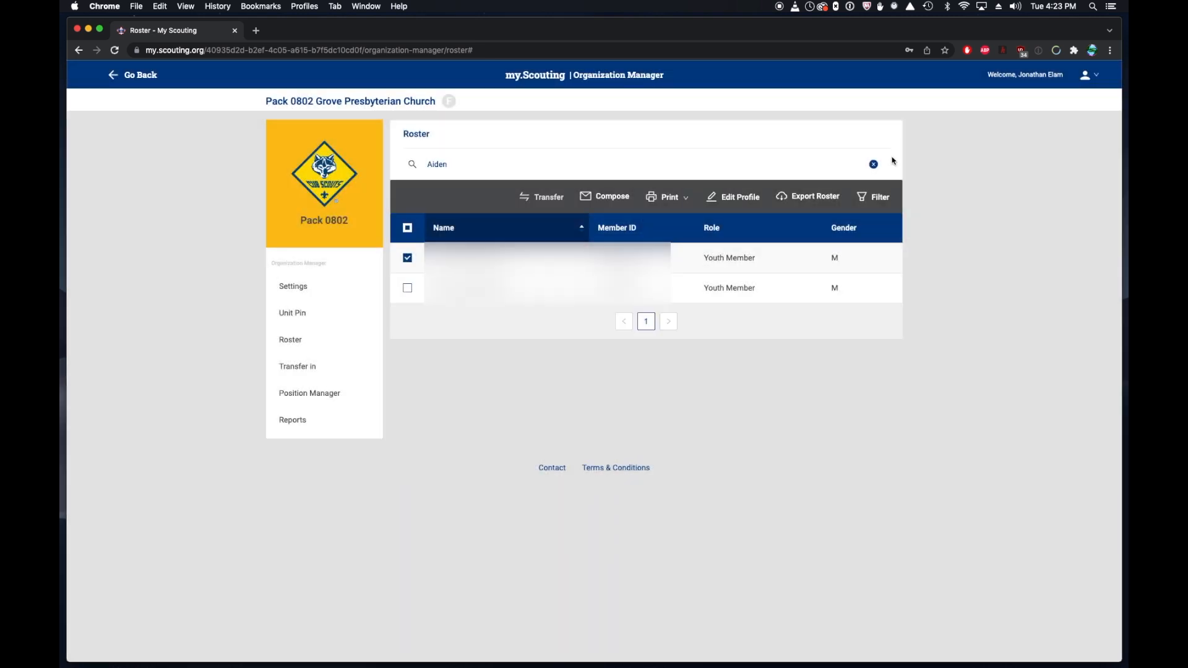
click(156, 76)
click(154, 78)
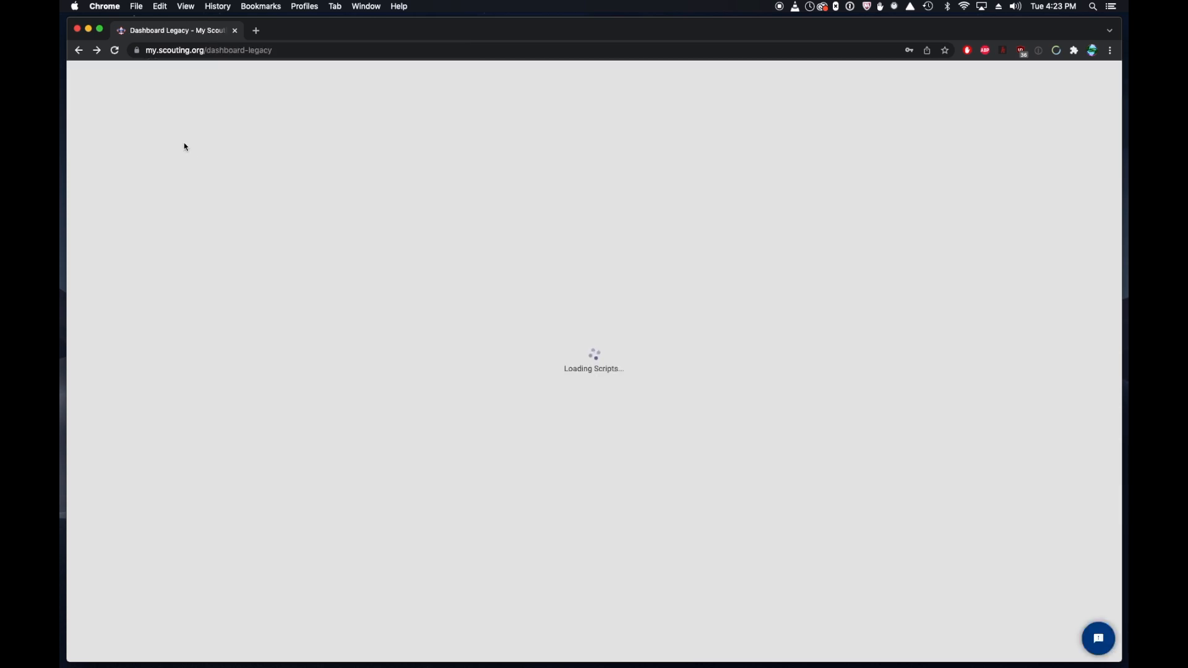